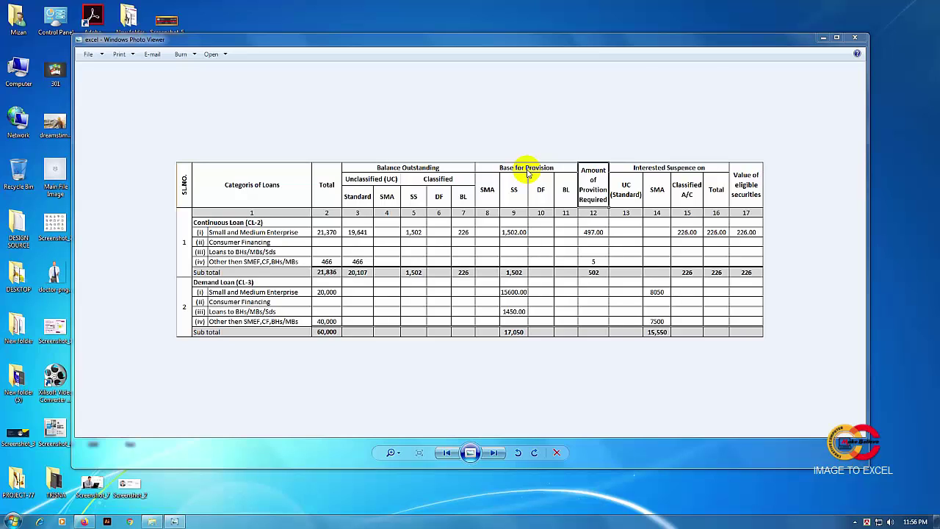
Step: Switch from the Photo Viewer to the Firefox browser
left_click(85, 522)
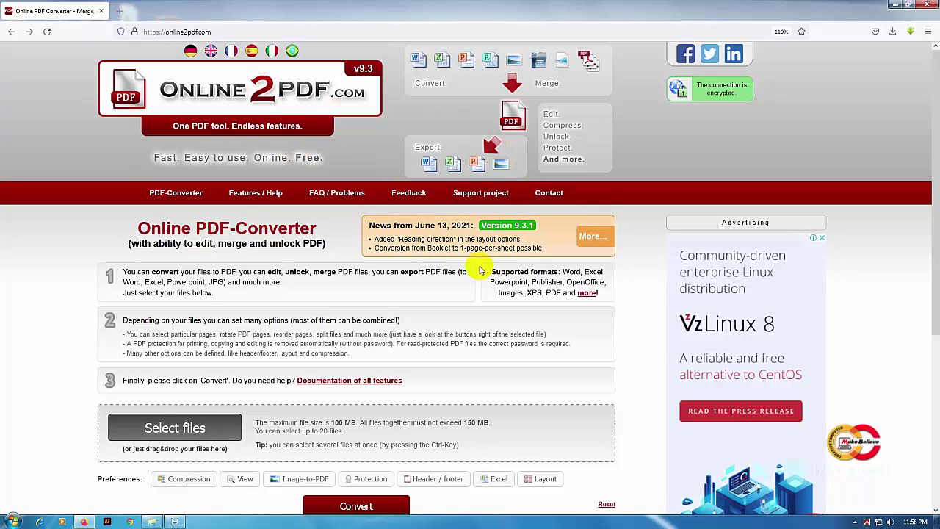
Step: Scroll the online2pdf.com page down to the Select files button
scroll(479, 269, "down", 4)
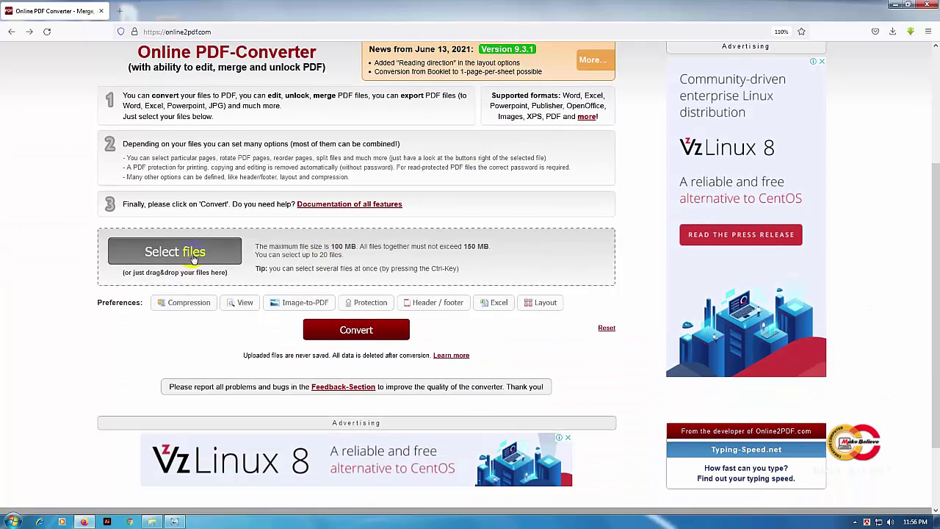
Step: Upload excel.png from the Desktop as File 1
left_click(193, 256)
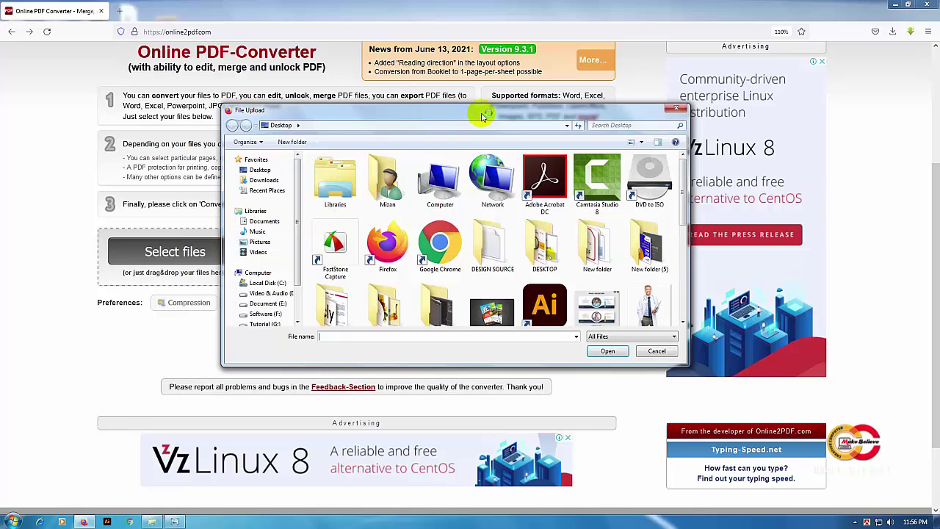
left_click_drag(482, 115, 477, 105)
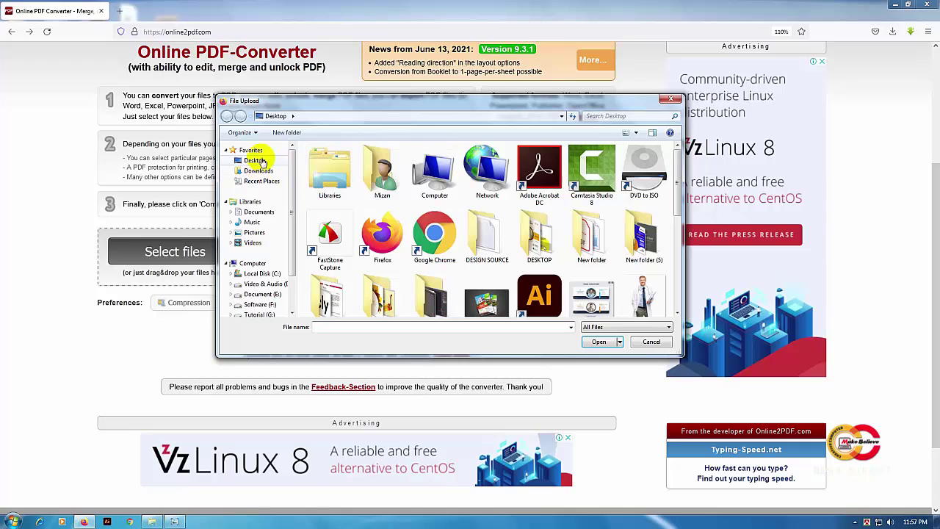
left_click(254, 160)
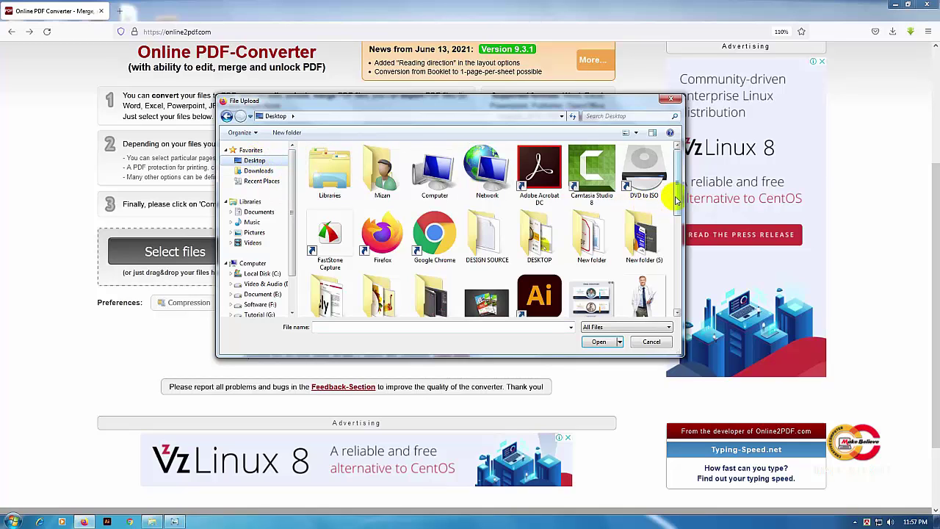
left_click_drag(676, 198, 677, 283)
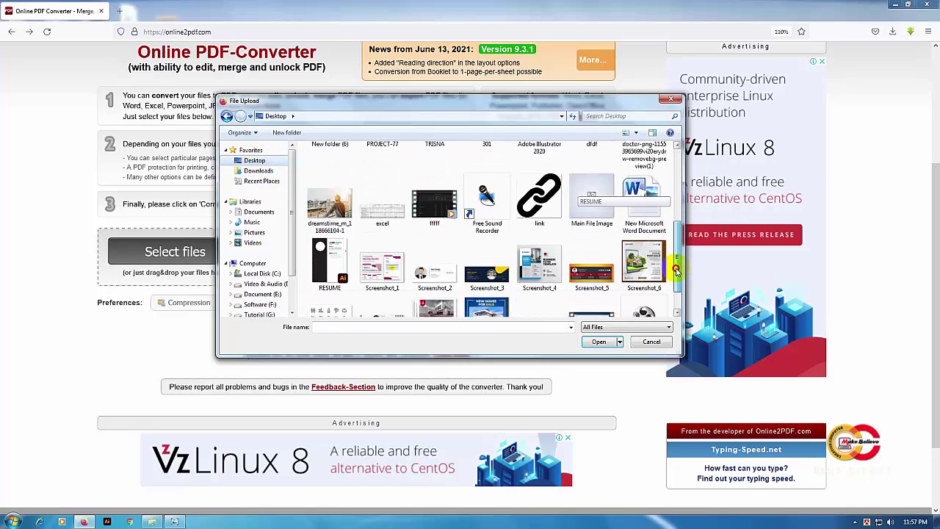
mouse_move(677, 283)
left_mouse_down()
mouse_move(673, 250)
mouse_move(675, 277)
left_mouse_up()
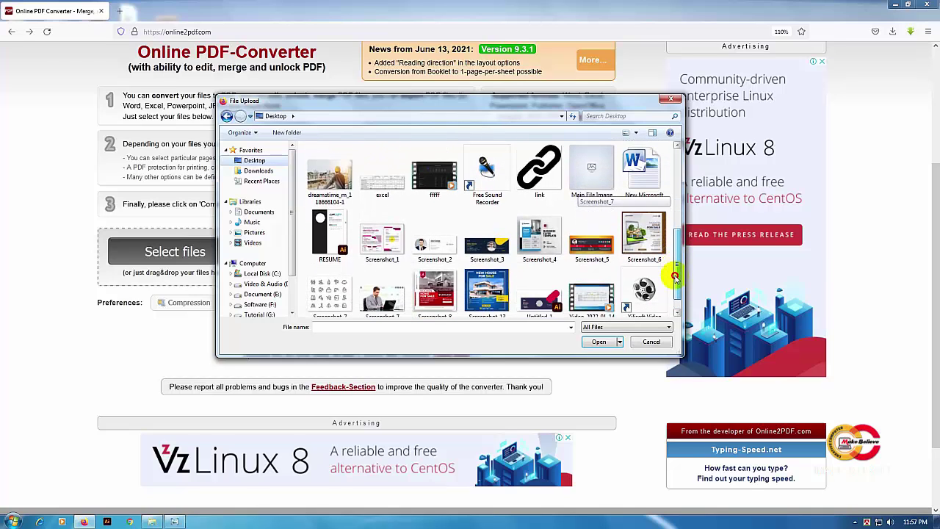
left_click(386, 185)
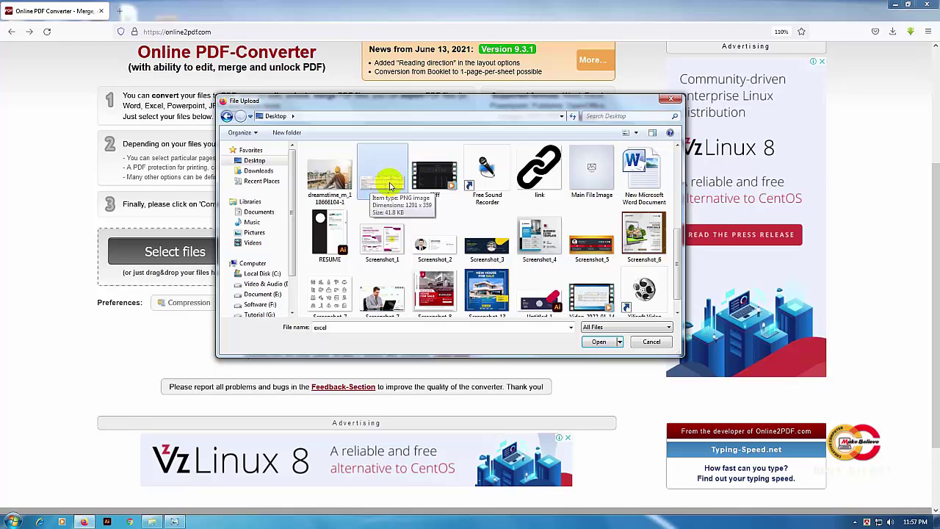
left_click(602, 342)
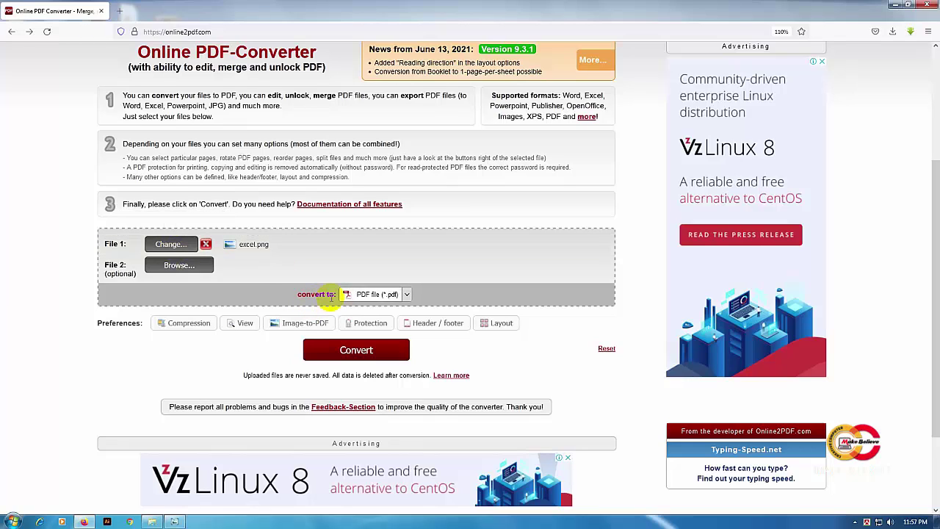
Step: Convert excel.png to Excel 2007-2019 (*.xlsx) with English OCR
left_click(409, 295)
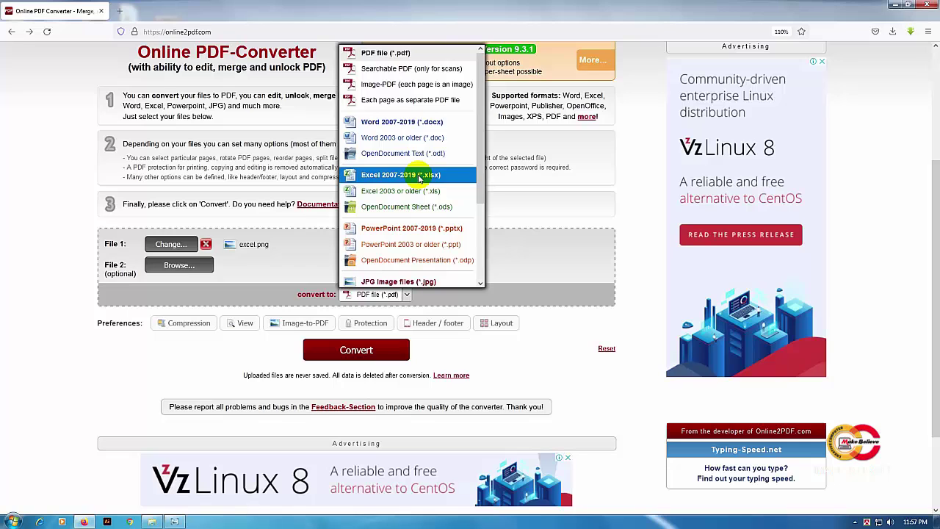
left_click(420, 176)
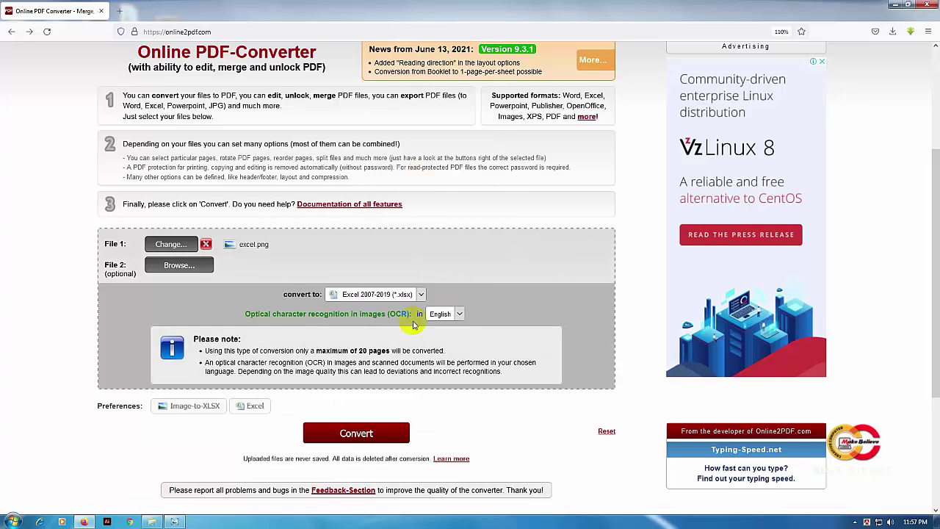
scroll(414, 325, "down", 1)
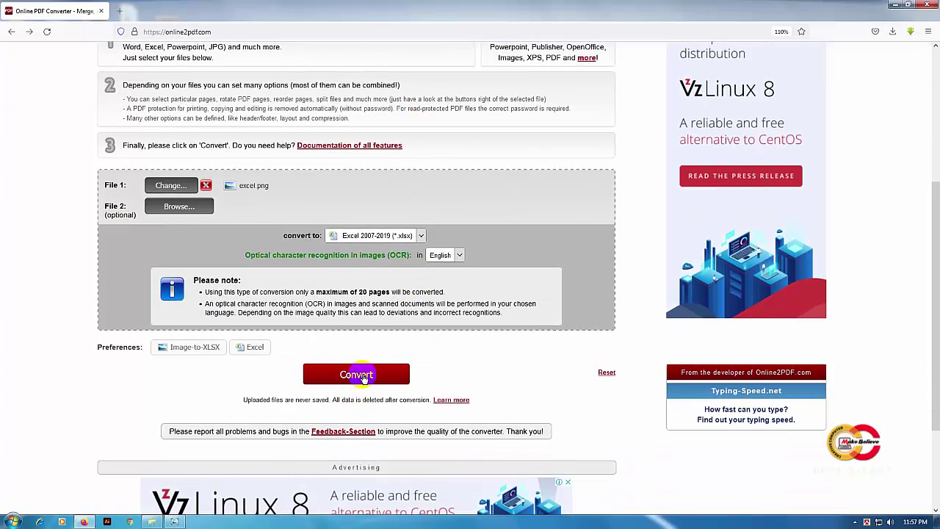
left_click(361, 379)
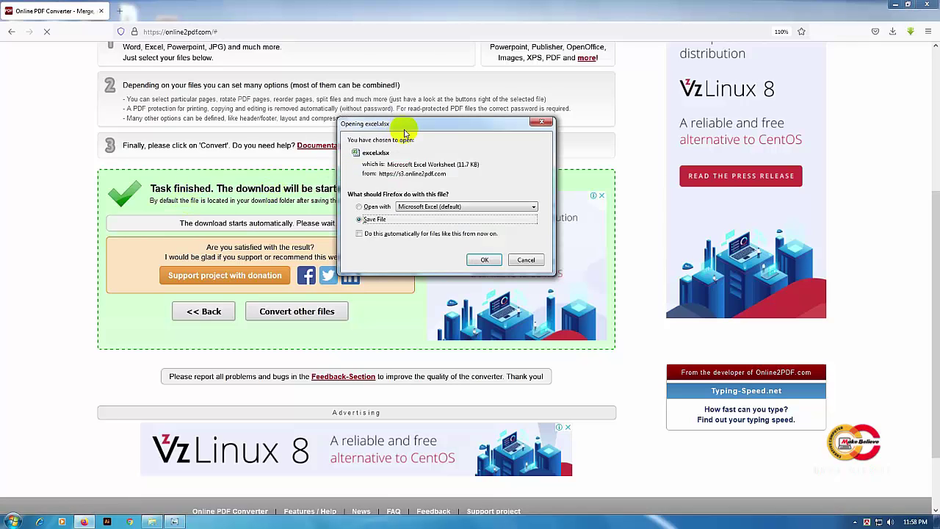
Step: Save excel.xlsx from the download prompt and view it in the downloads list
left_click_drag(407, 125, 410, 142)
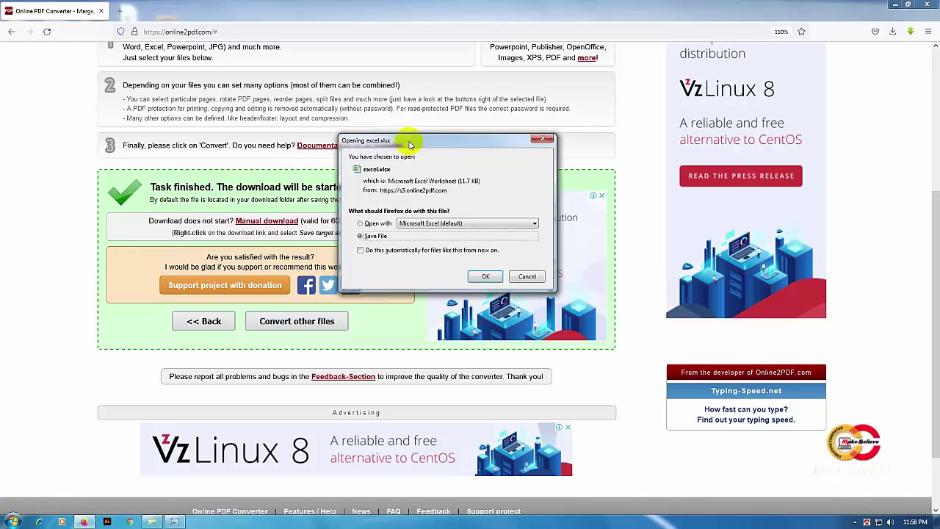
left_click_drag(410, 144, 408, 131)
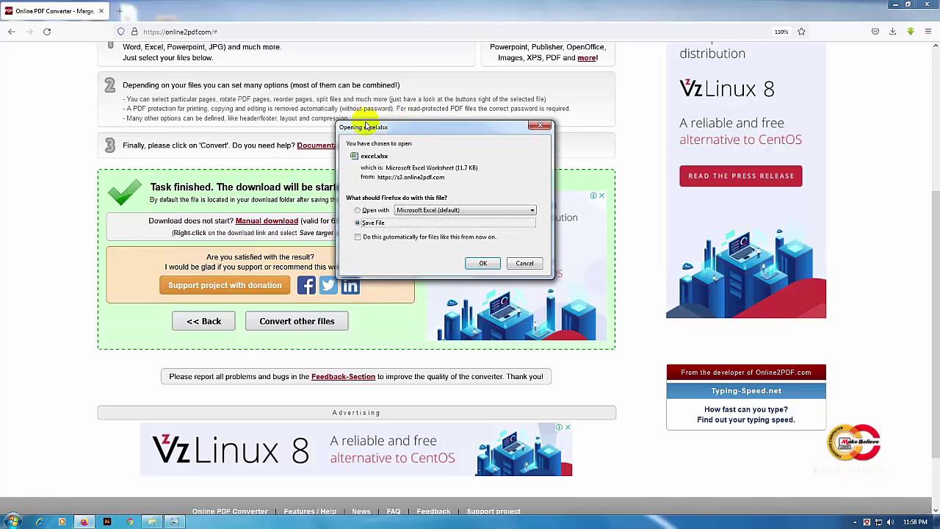
left_click_drag(409, 130, 411, 133)
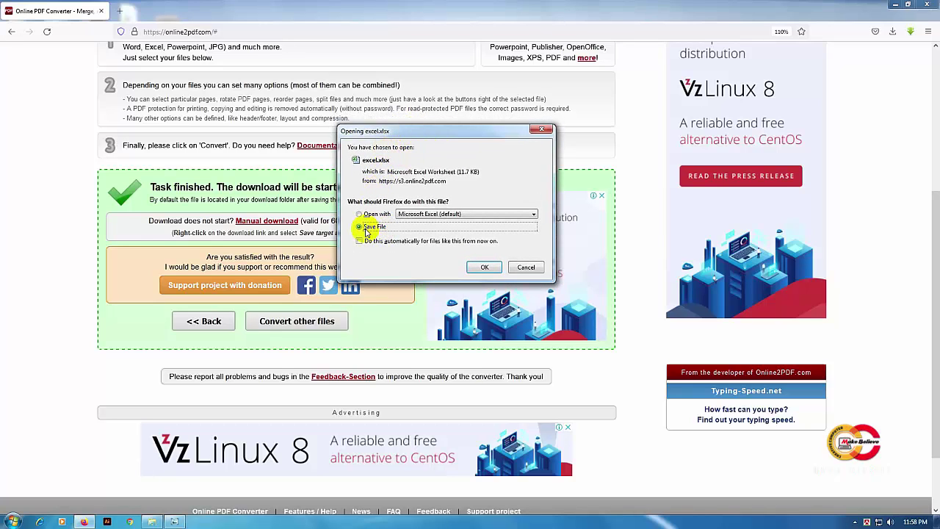
left_click(485, 267)
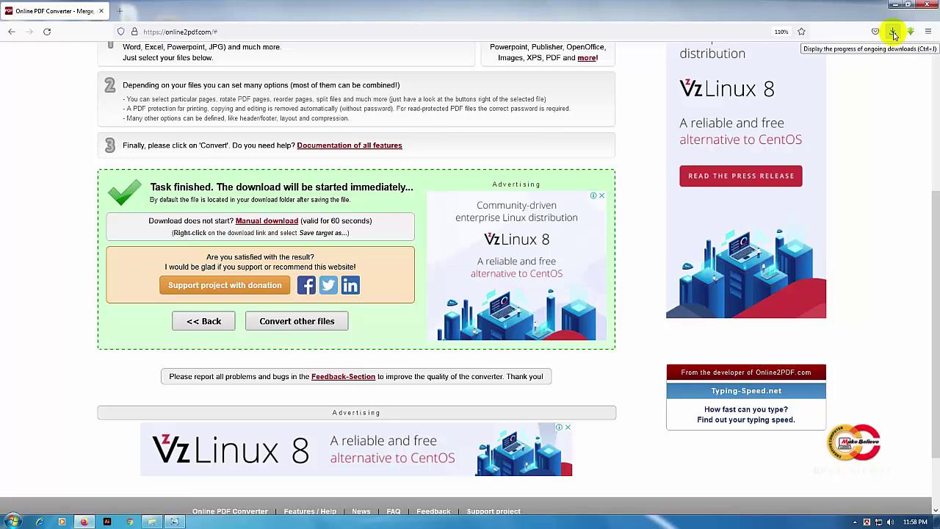
left_click(893, 32)
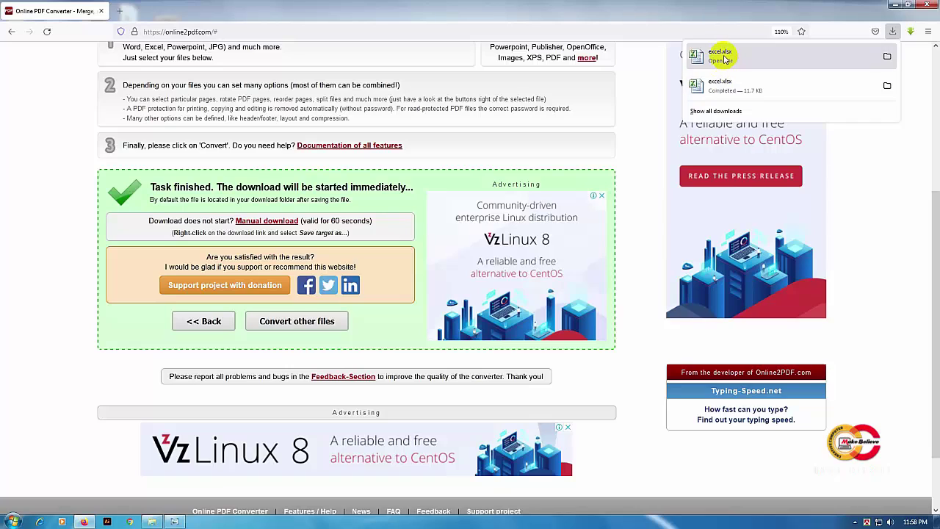
Step: Show excel.xlsx in its Explorer folder and open it in Excel
left_click(888, 57)
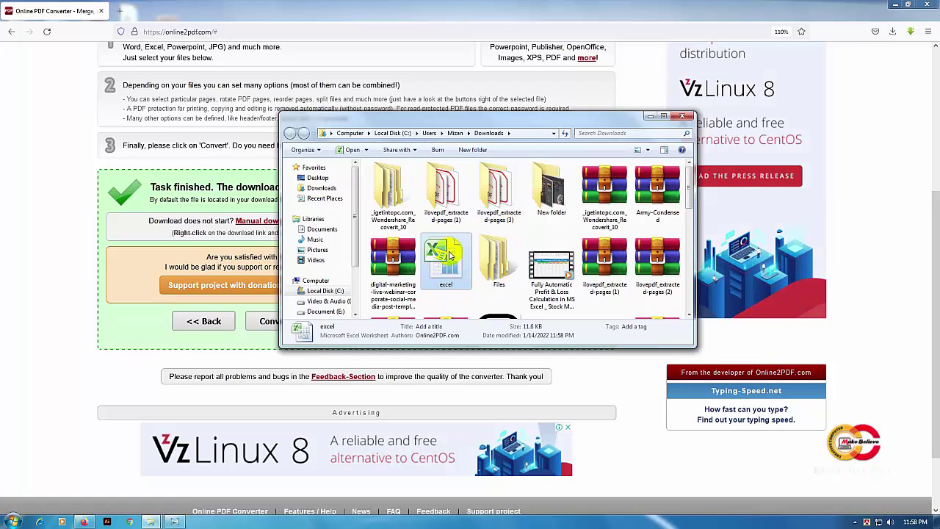
double_click(450, 254)
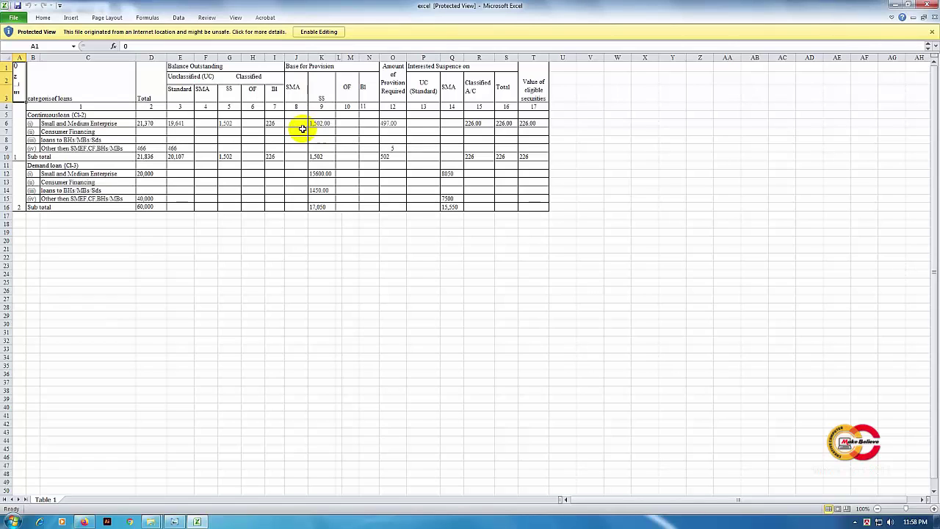
Step: Enable editing of the workbook and zoom the sheet in to 130%
left_click(317, 36)
left_click(318, 32)
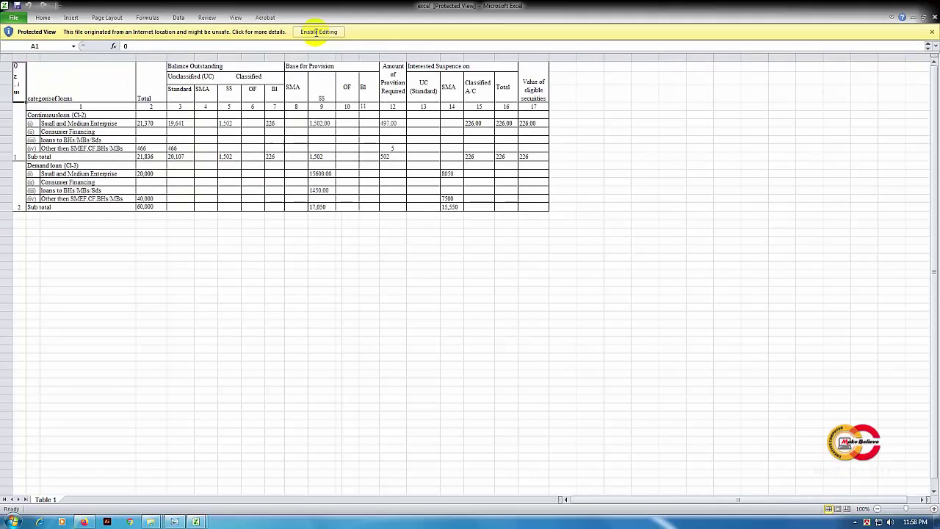
left_click(934, 509)
left_click(933, 509)
left_click(934, 508)
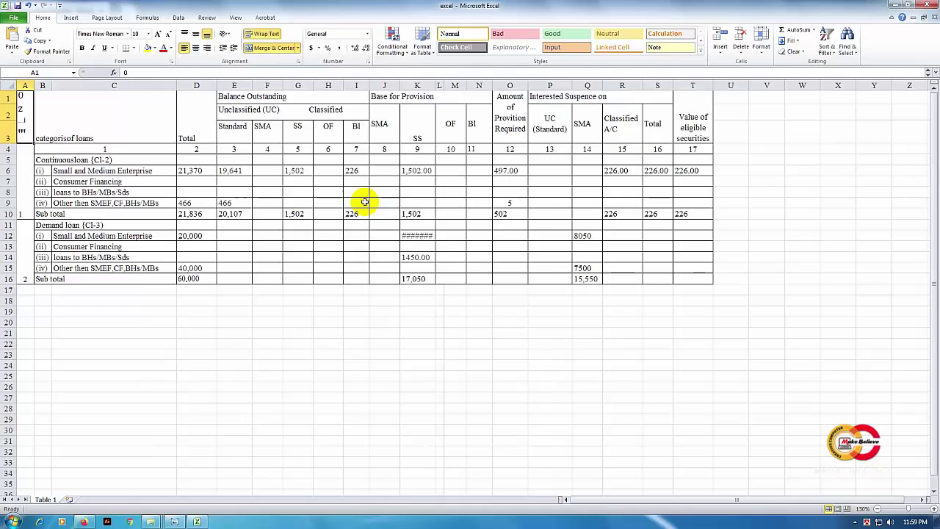
Step: Centre the loan-category and Total headers in B1:D3 horizontally and vertically
left_click(161, 127)
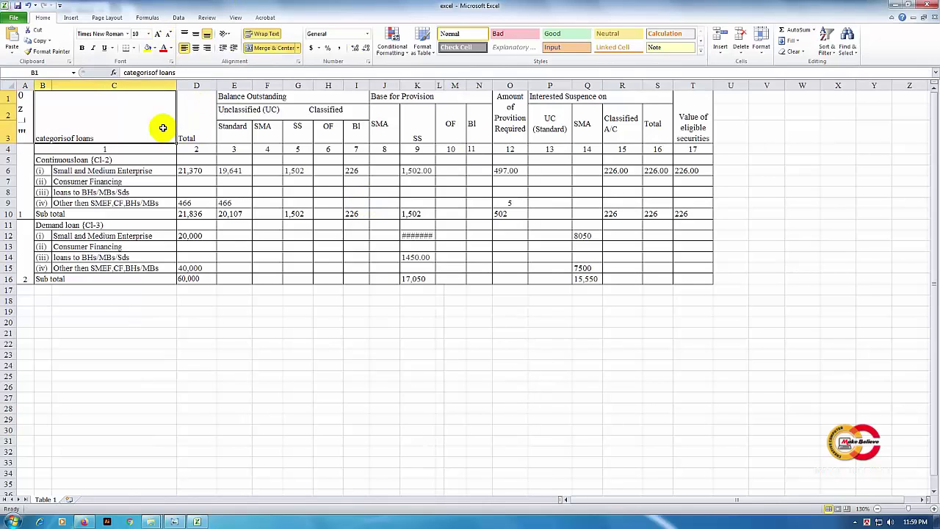
left_click(196, 117)
left_click(124, 116)
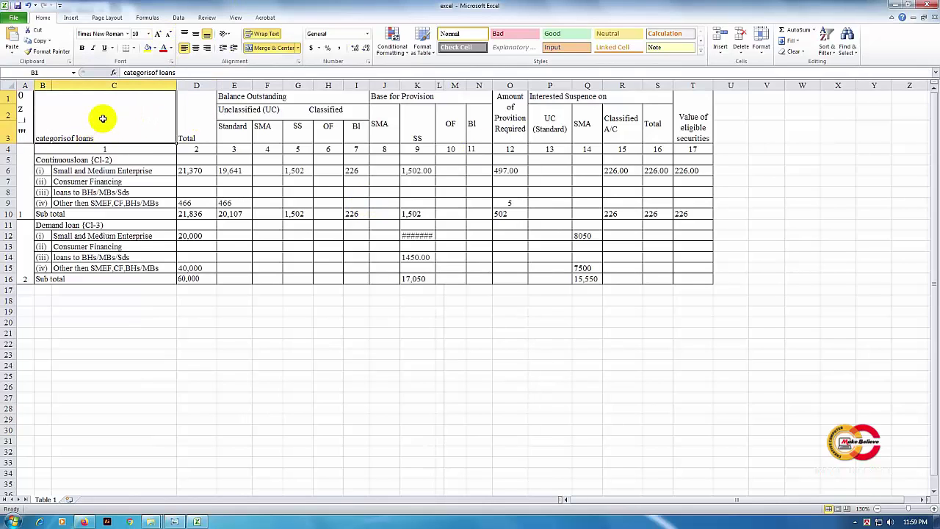
left_click_drag(102, 119, 187, 120)
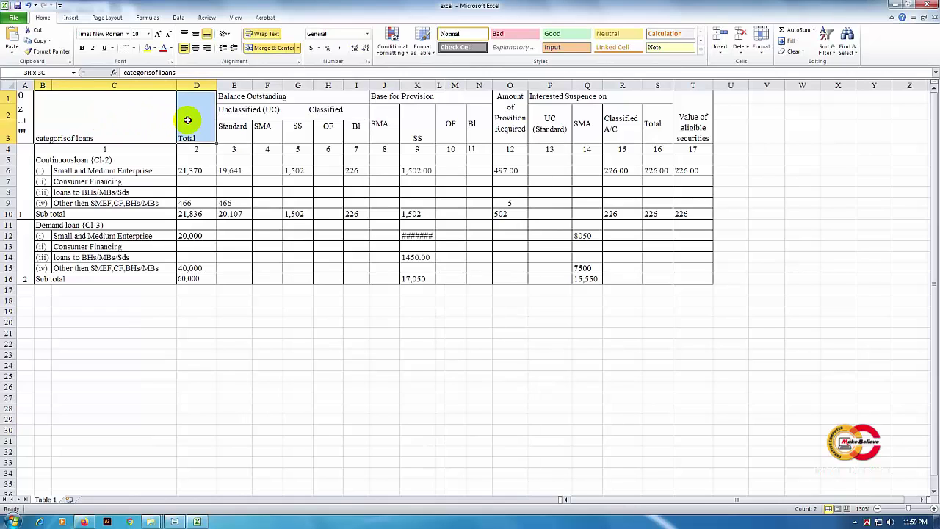
left_click(196, 47)
left_click(195, 34)
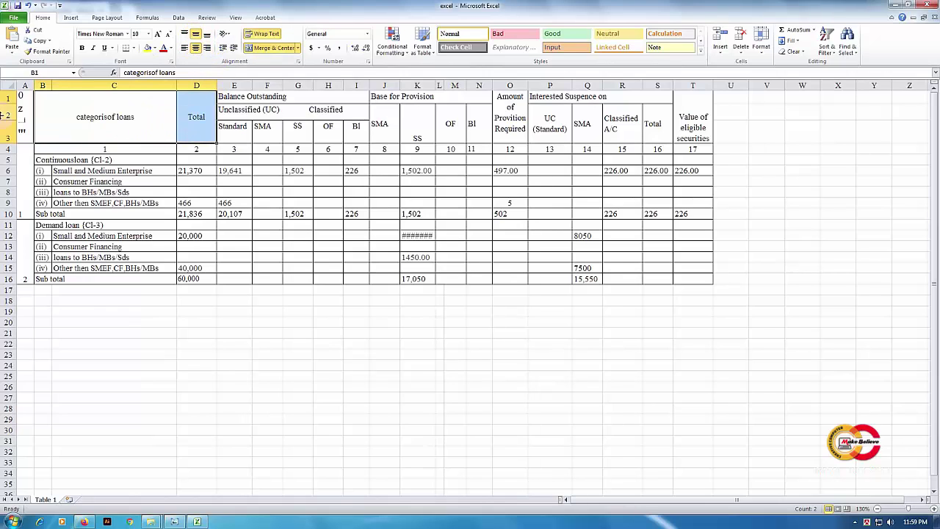
Step: Centre the text in cell A1 and select A4:A16
left_click(25, 116)
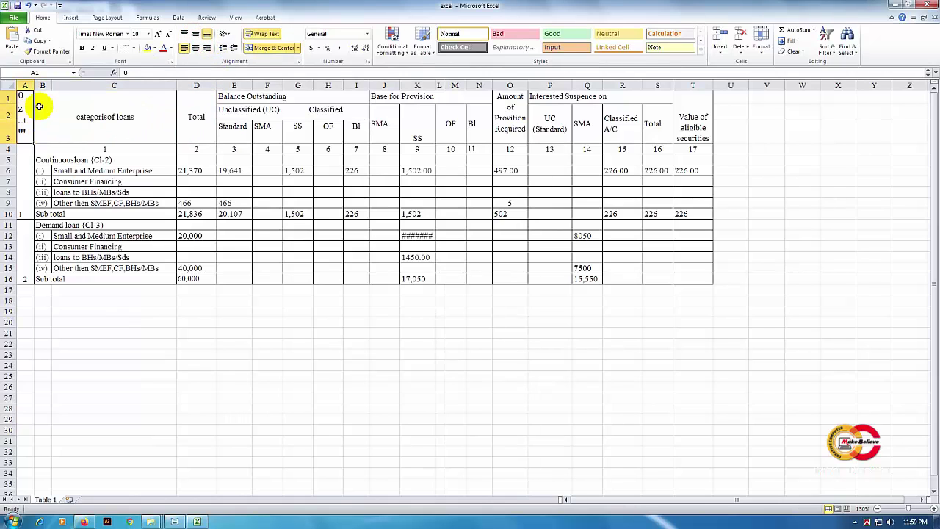
left_click(195, 48)
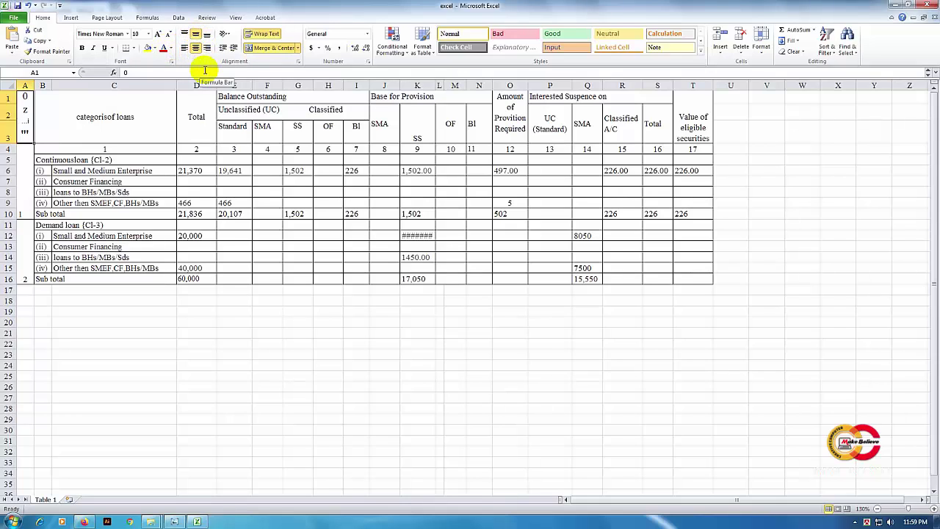
left_click_drag(25, 152, 29, 265)
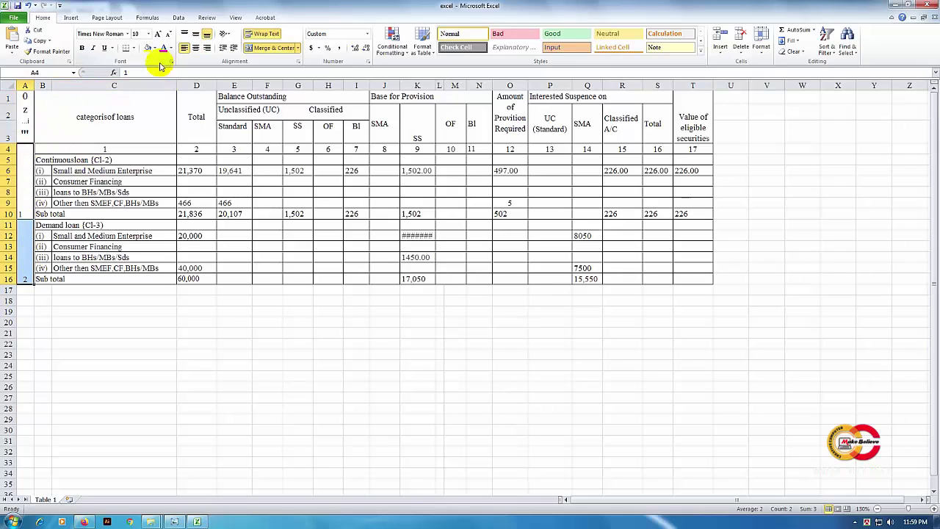
Step: Centre A4:A16 and AutoFit column K so 15600.00 replaces ########
left_click(195, 48)
left_click(250, 160)
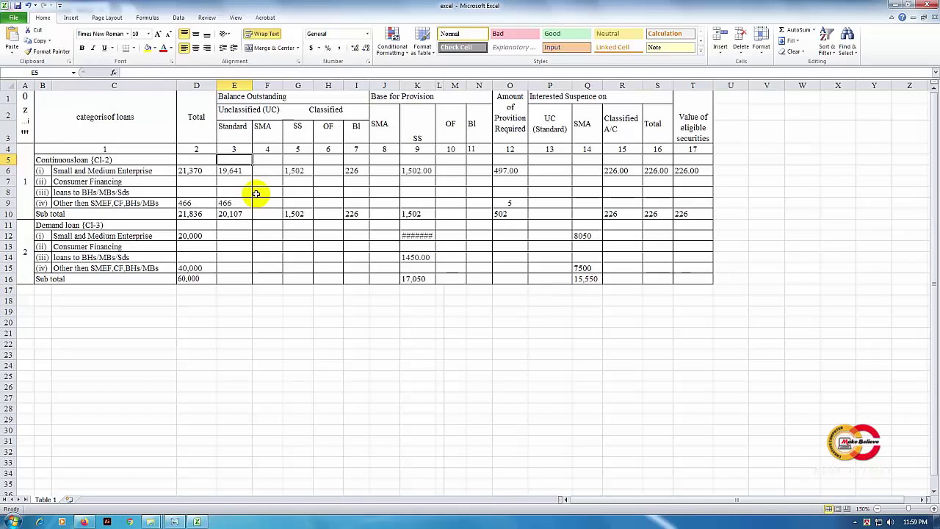
left_click(415, 235)
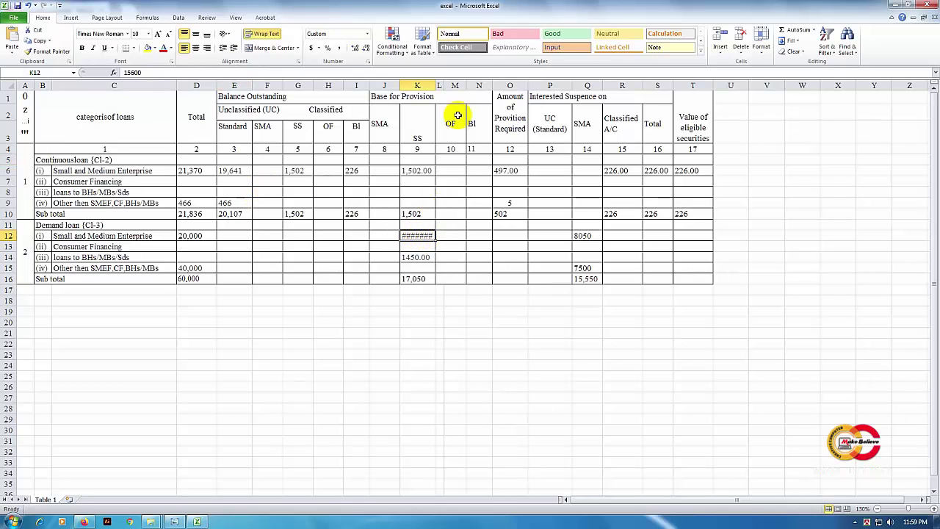
double_click(436, 86)
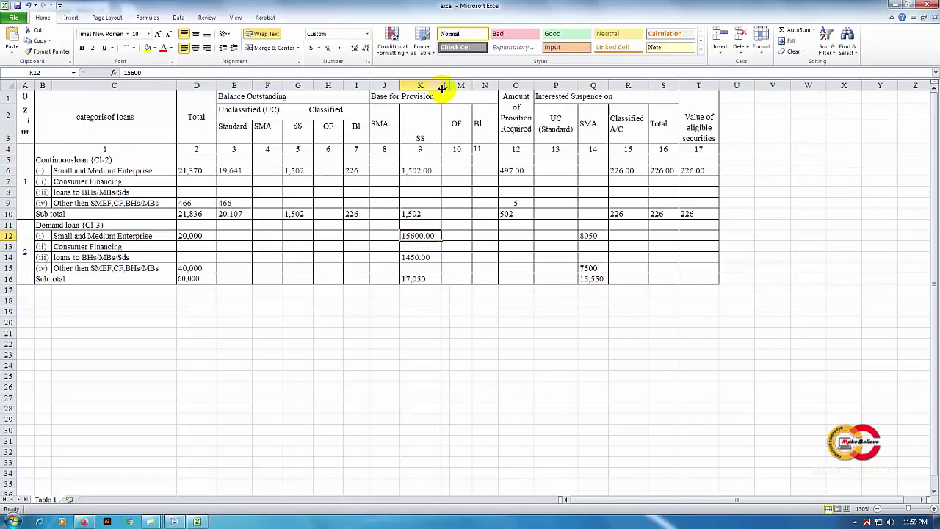
Step: Check the Unclassified (UC) header and the Small and Medium Enterprise text in C6
left_click(338, 118)
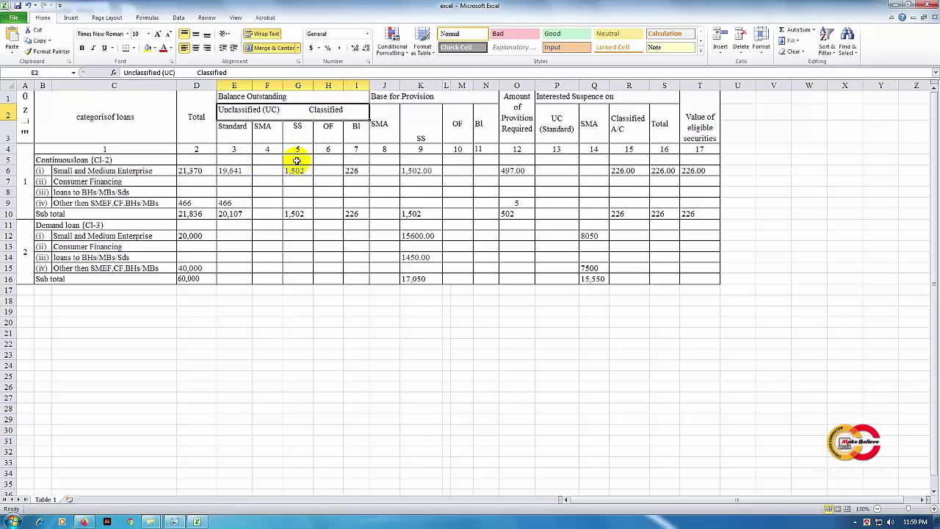
double_click(156, 172)
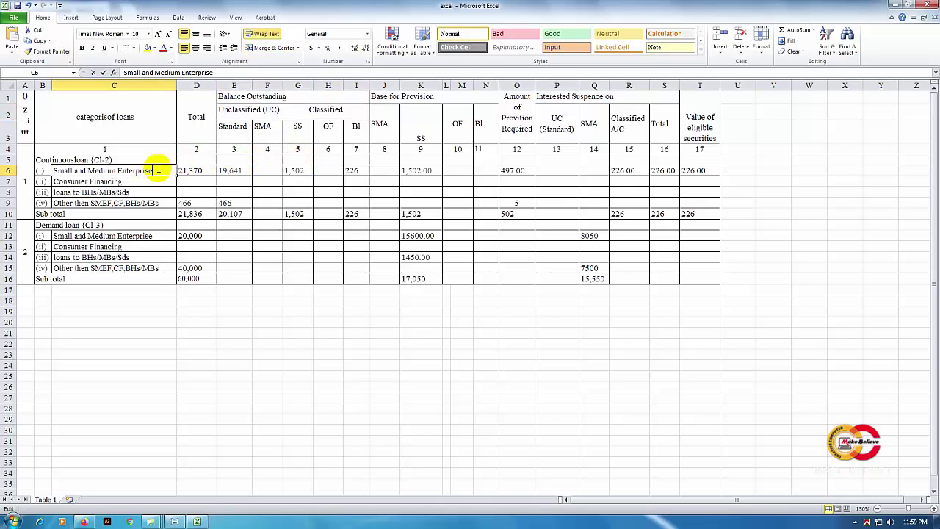
mouse_move(156, 171)
left_mouse_down()
mouse_move(96, 171)
mouse_move(160, 170)
left_mouse_up()
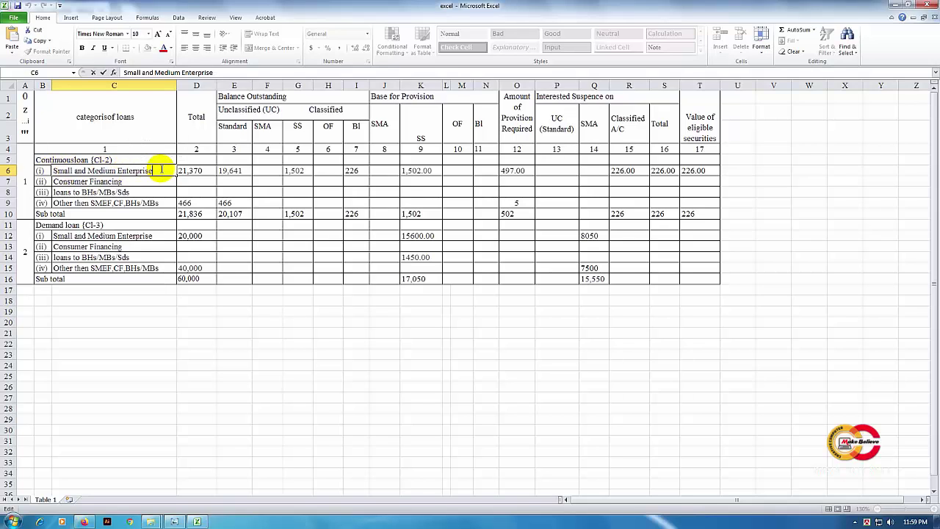
left_click(158, 177)
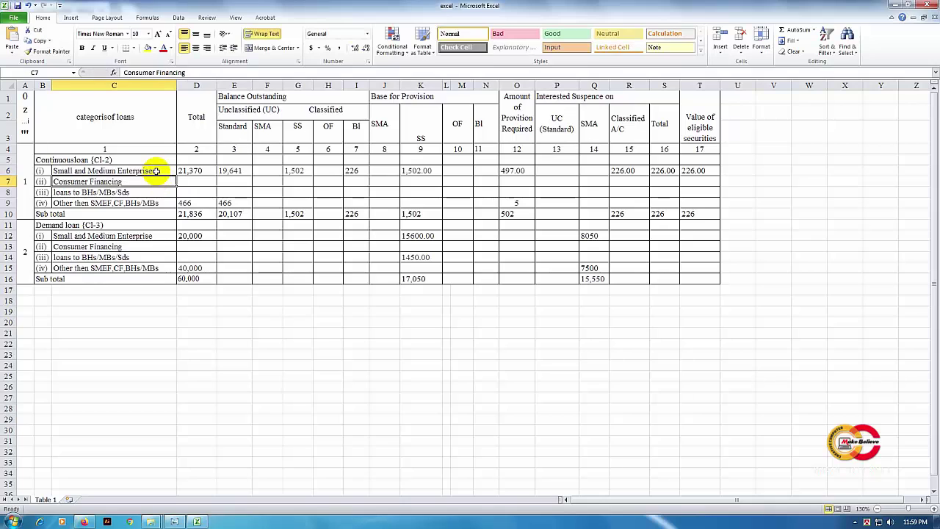
left_click(157, 174)
left_click(156, 181)
left_click(155, 171)
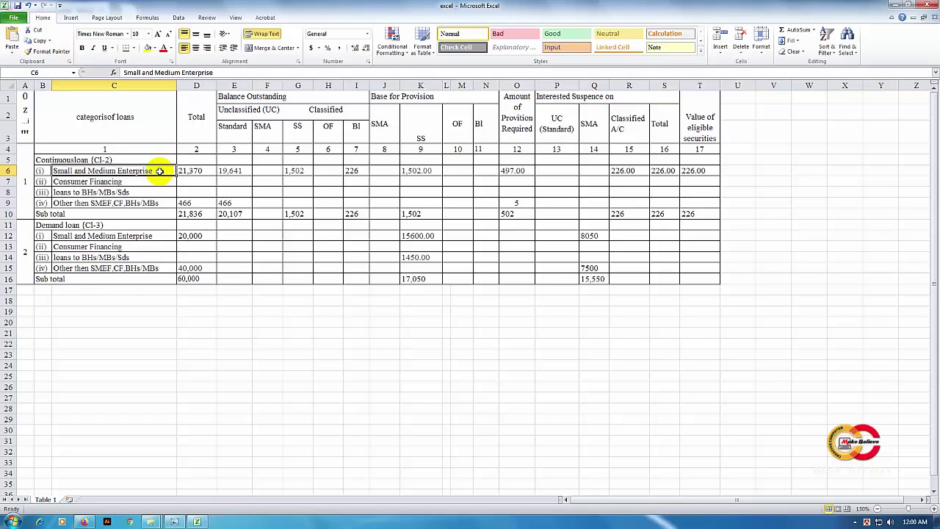
left_click(855, 522)
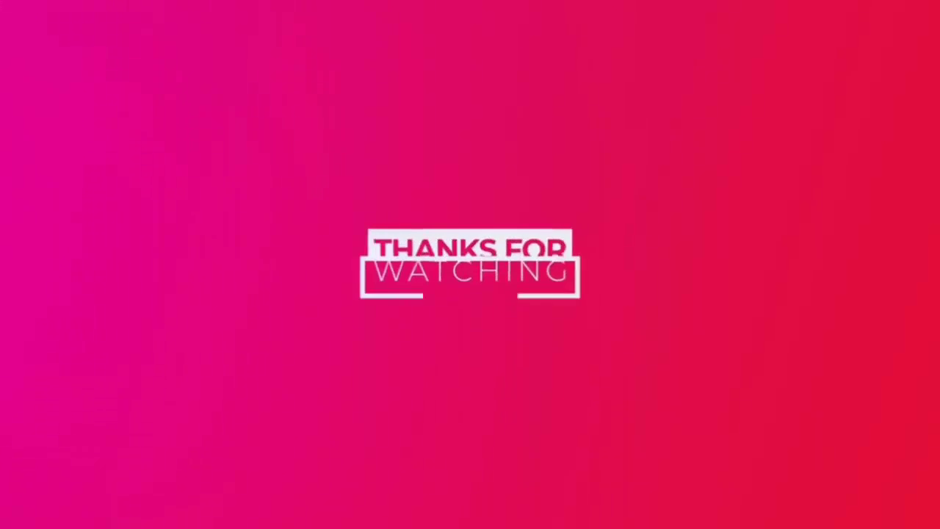